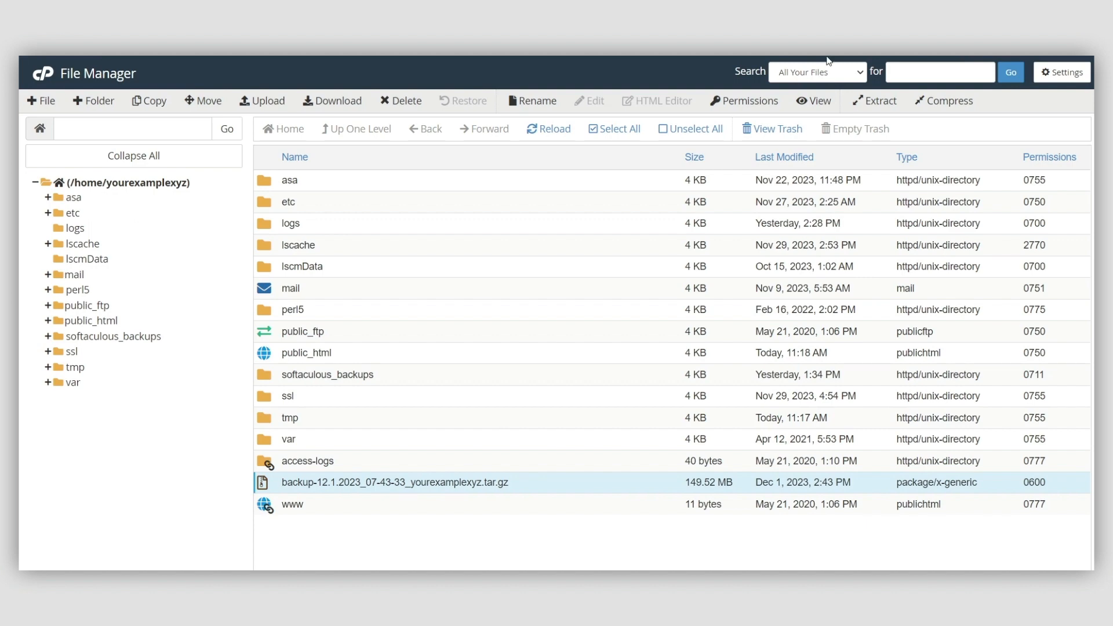
# Extract the backup-12.1.2023_07-43-33_yourexamplexyz.tar.gz archive into the home directory and dismiss the extraction results
pyautogui.click(873, 102)
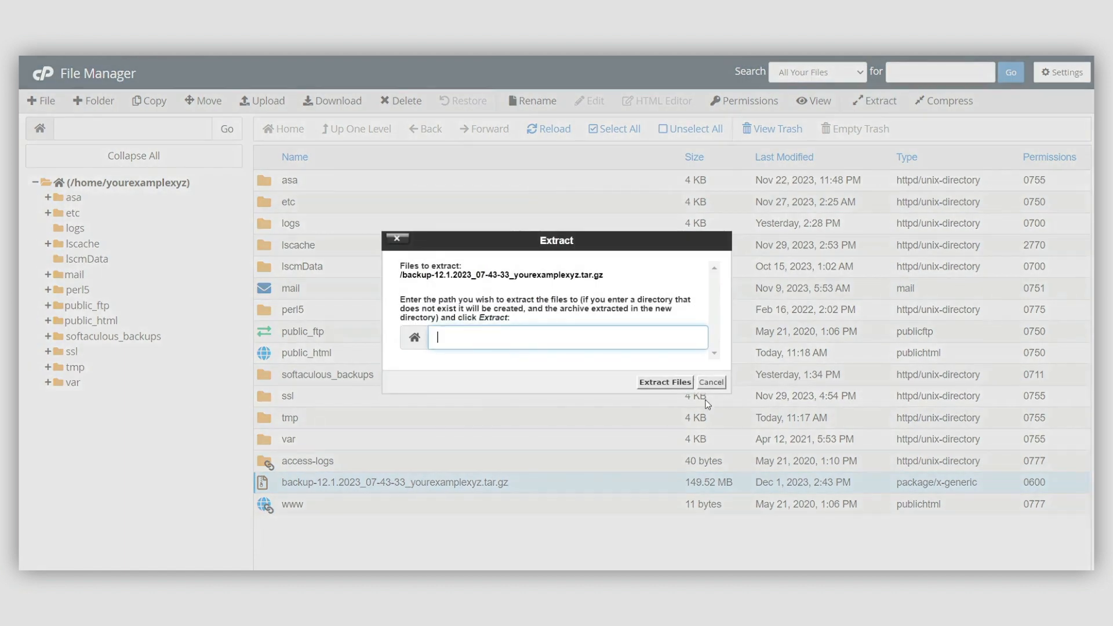
pyautogui.click(682, 381)
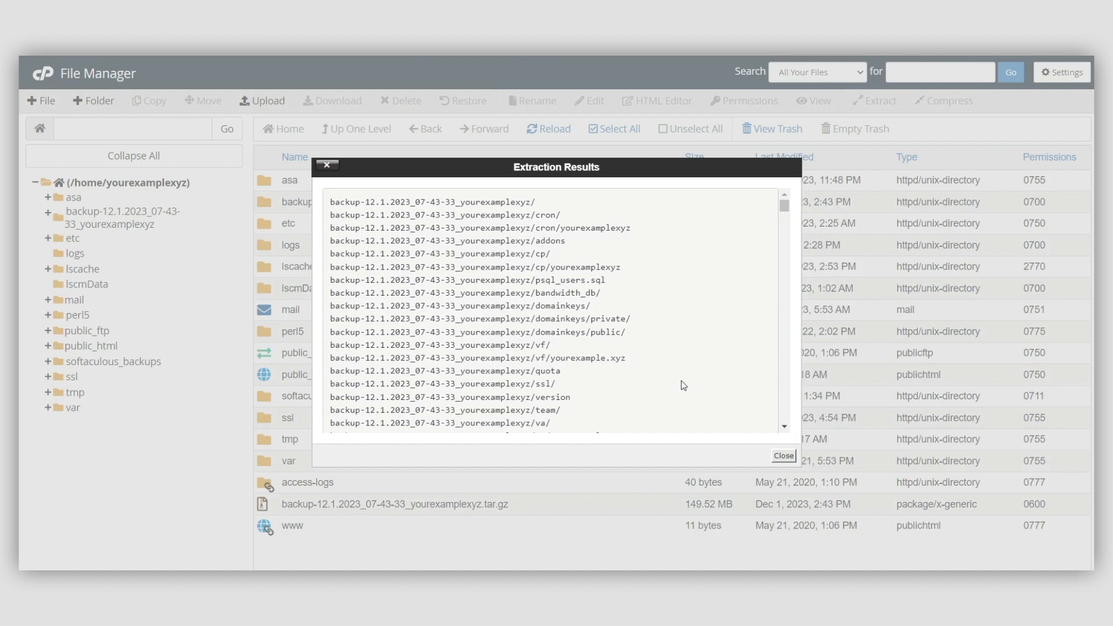
pyautogui.click(784, 456)
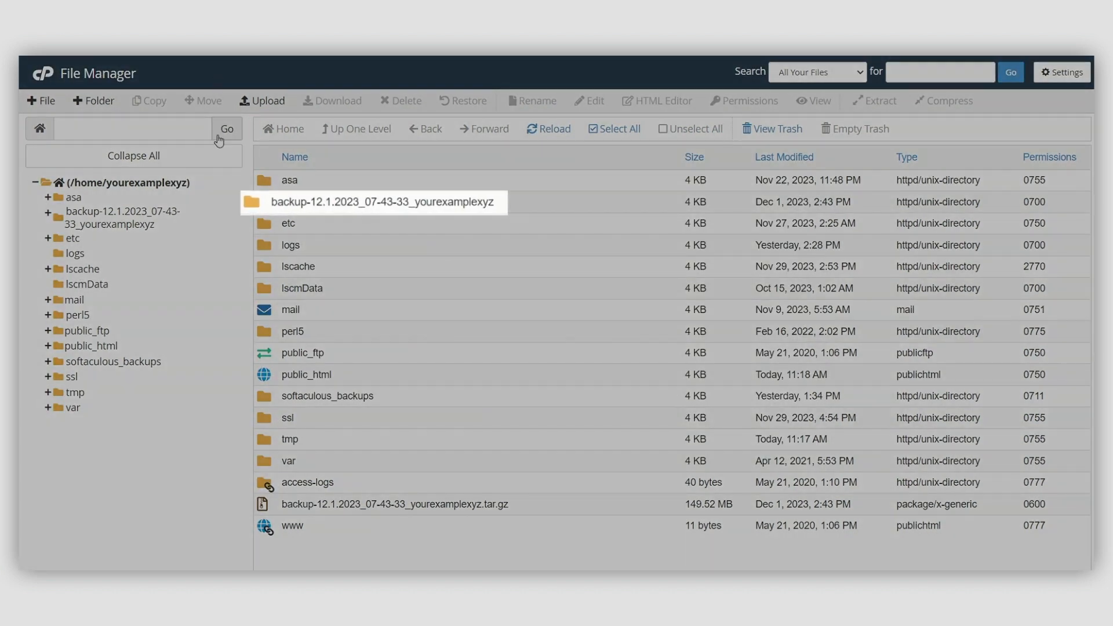
# Open homedir/public_html inside the extracted backup folder and turn on showing hidden files (dotfiles)
pyautogui.doubleClick(255, 208)
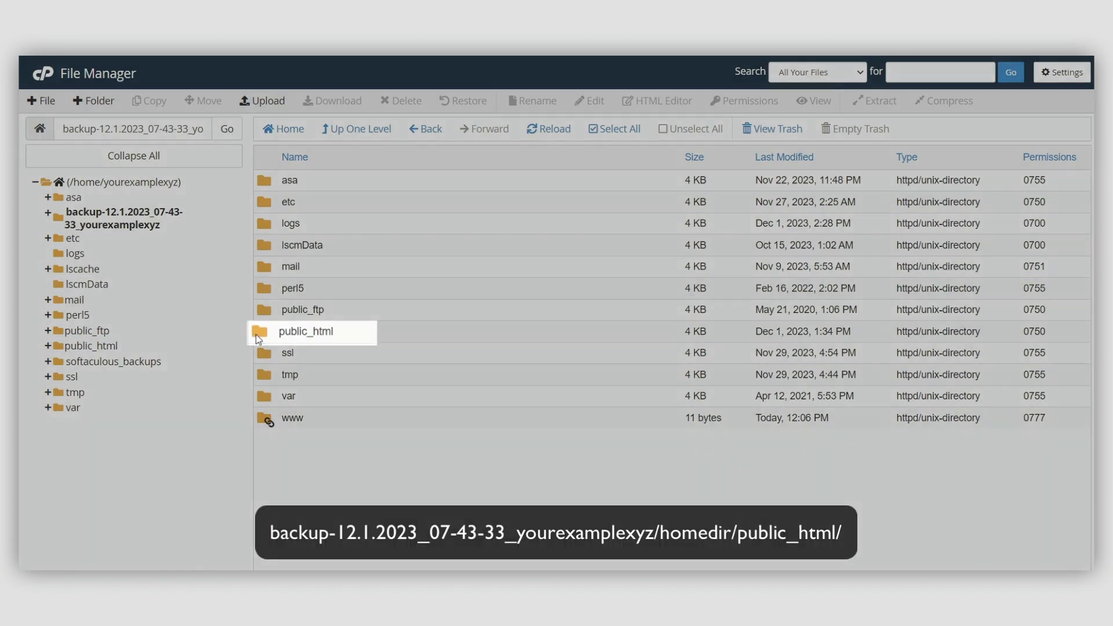
pyautogui.doubleClick(259, 337)
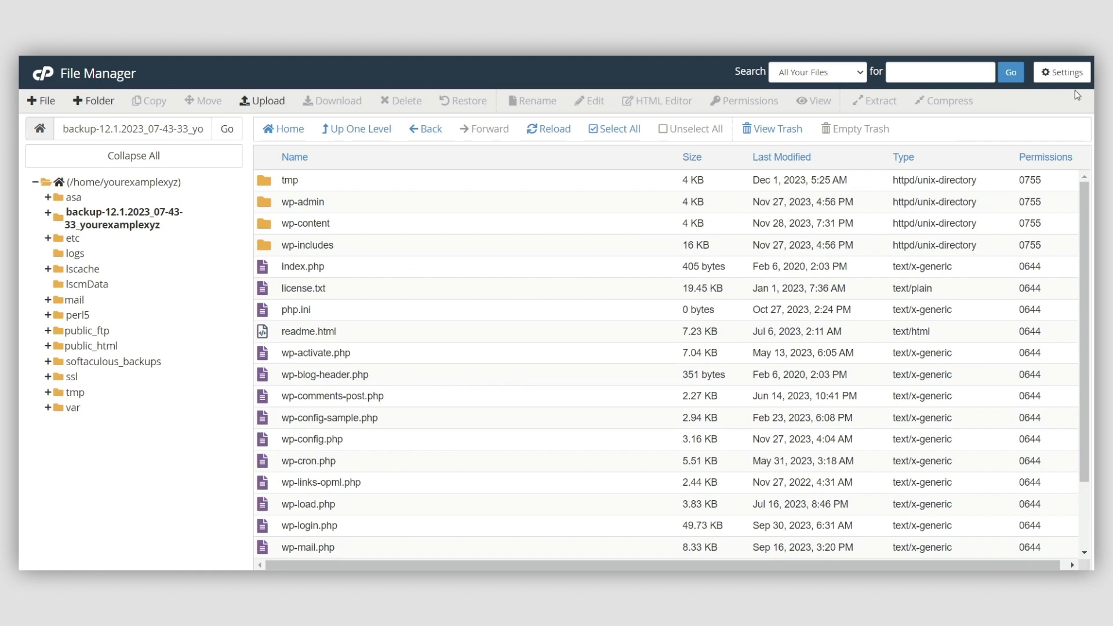
pyautogui.click(1063, 73)
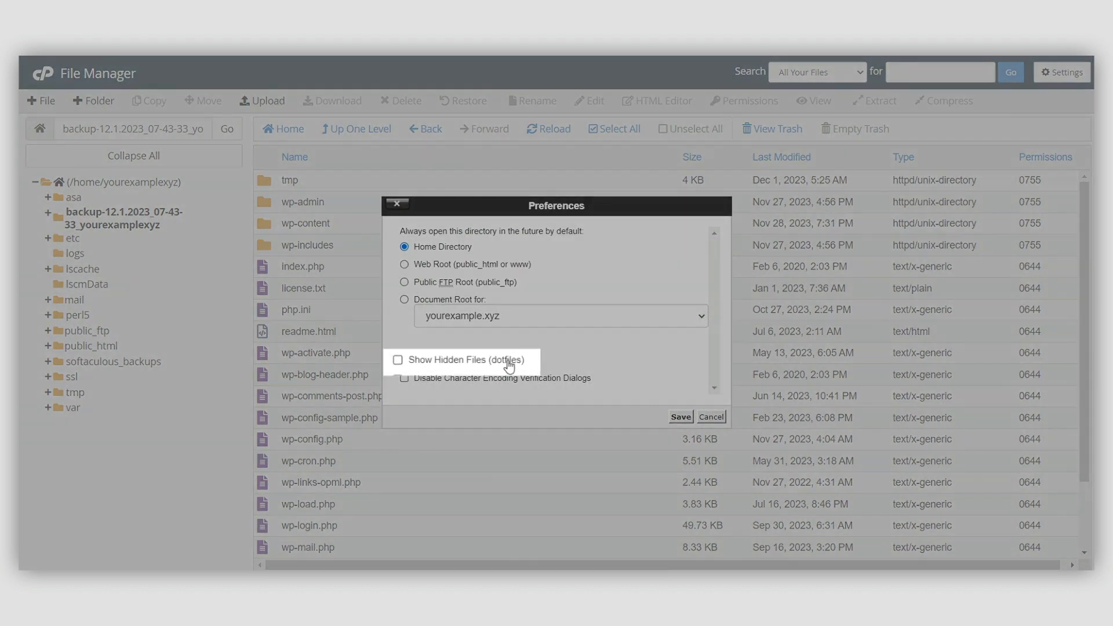
pyautogui.click(509, 364)
pyautogui.click(679, 416)
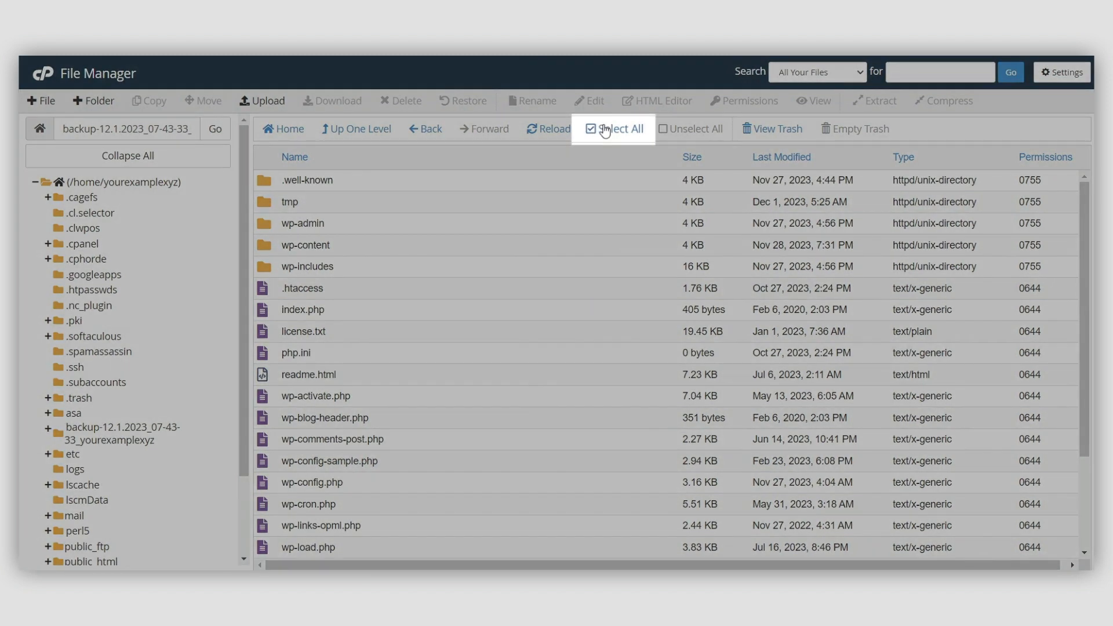
# Copy all files and folders from the backup's public_html folder to /public_html
pyautogui.click(605, 129)
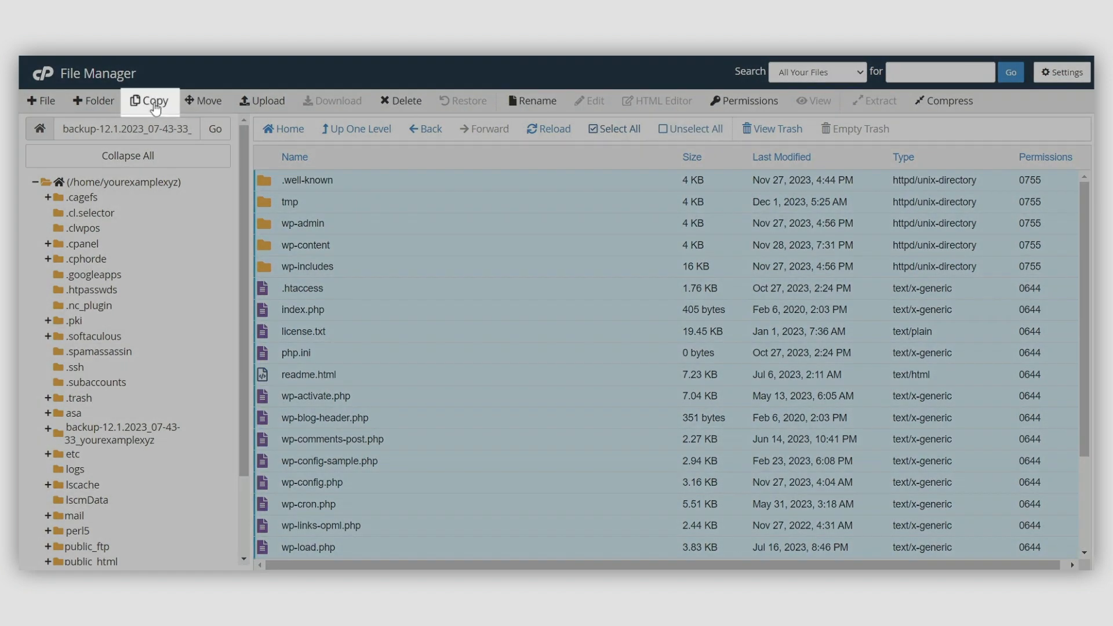
pyautogui.click(150, 103)
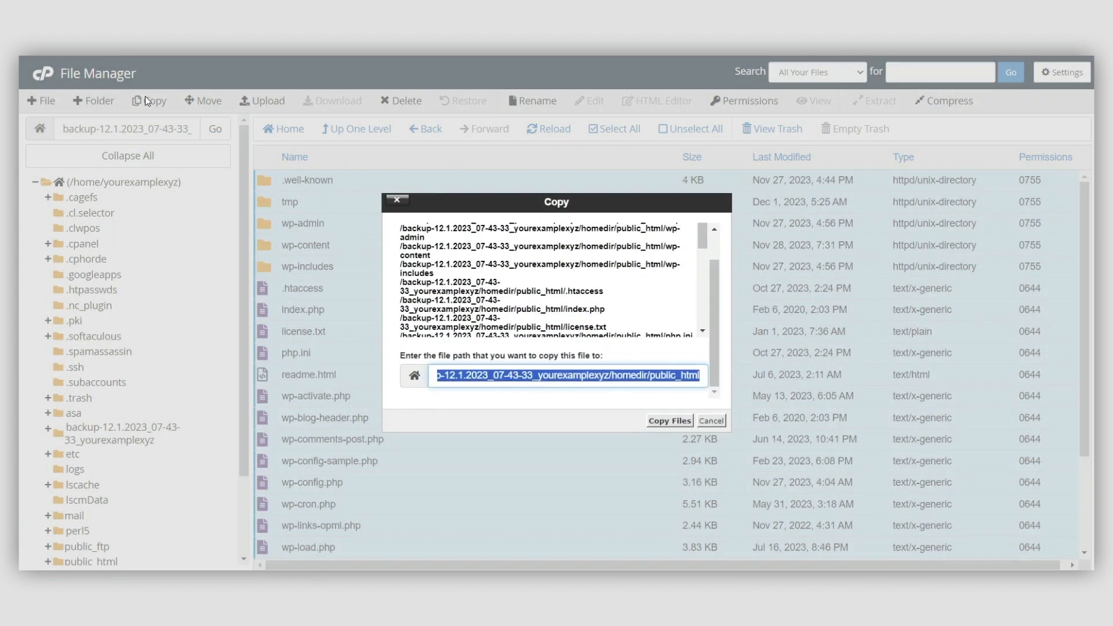
pyautogui.write('.')
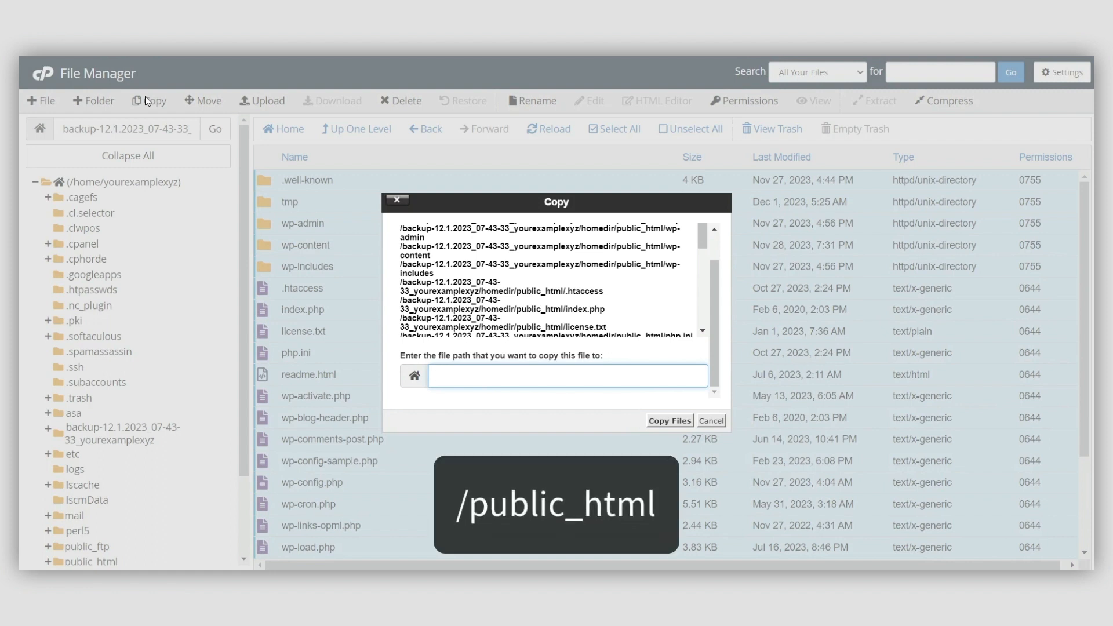
pyautogui.write('/public_html')
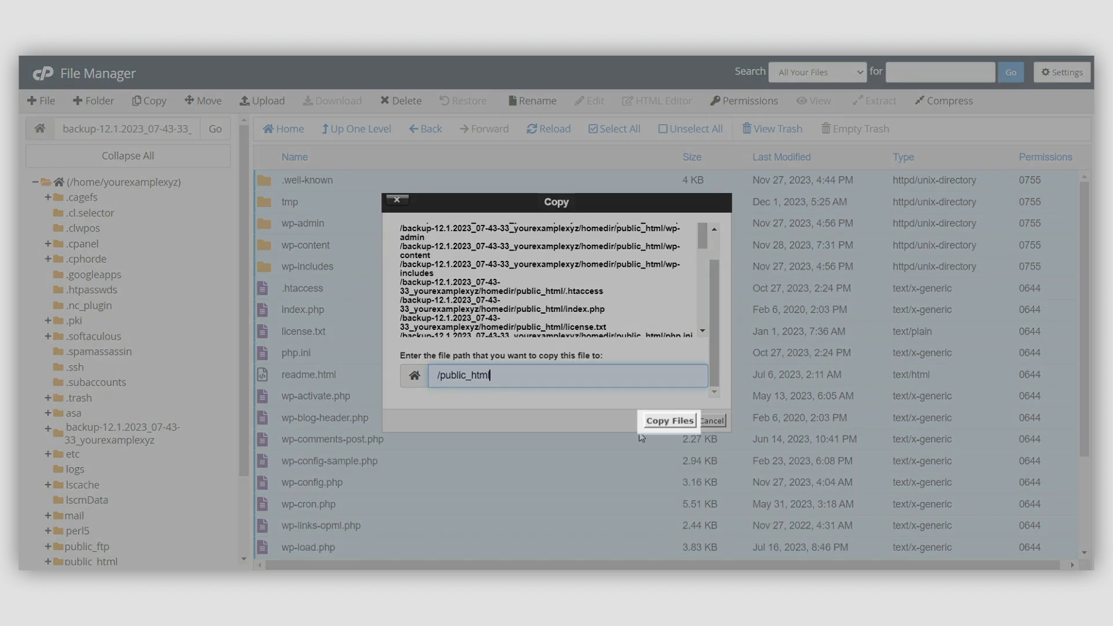
pyautogui.click(664, 424)
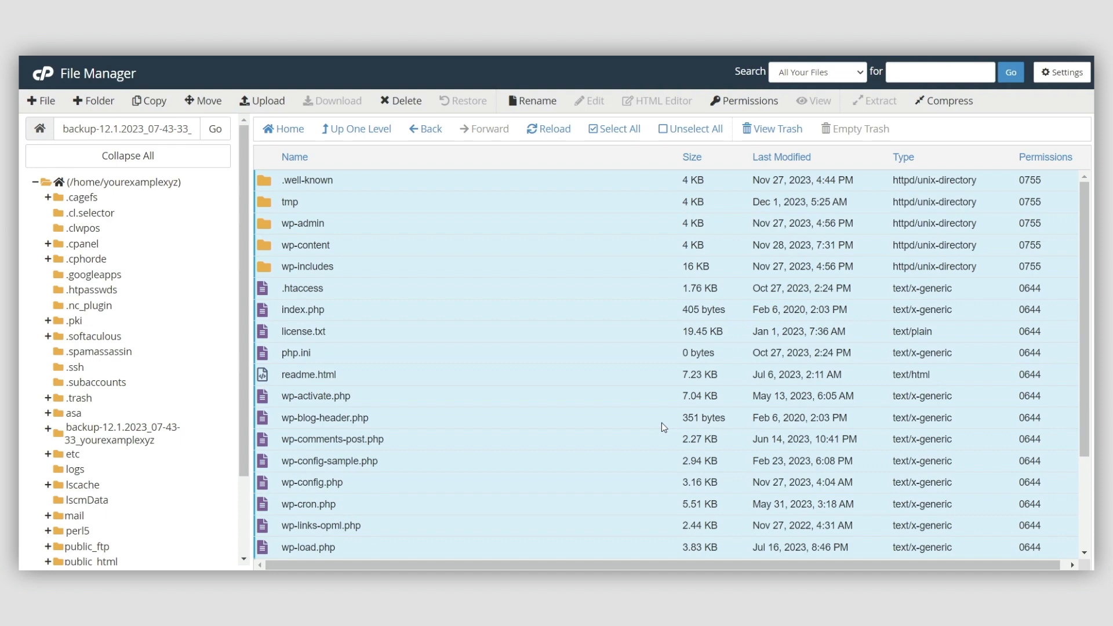
# View the contents of wp-config.php and look up the database name in its DB_NAME line
pyautogui.moveTo(269, 488); pyautogui.dragTo(267, 490)
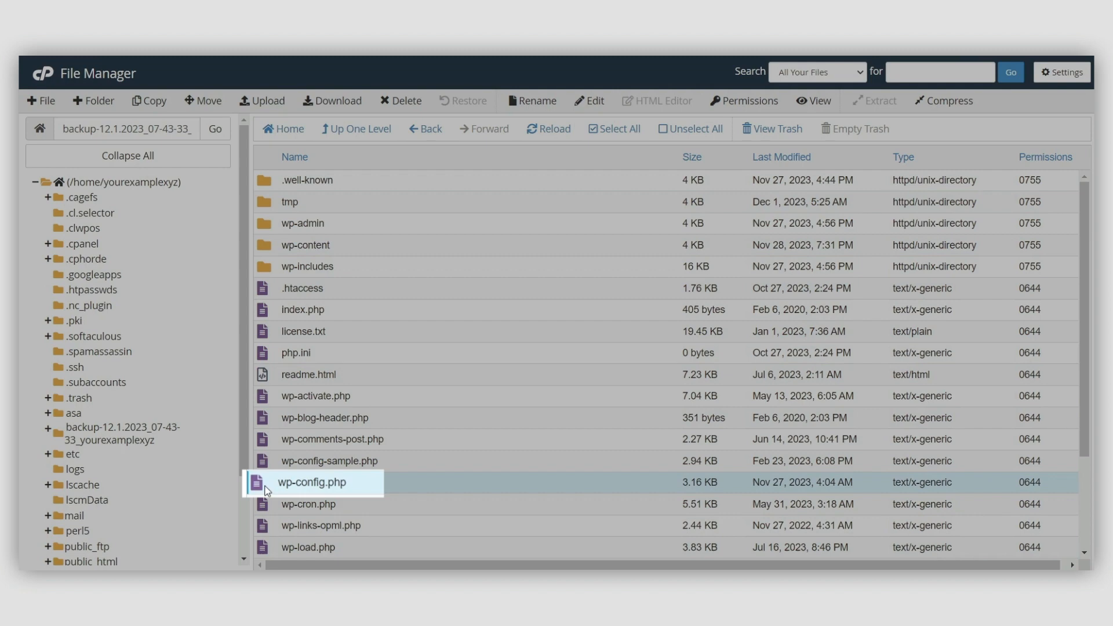
pyautogui.moveTo(267, 490); pyautogui.dragTo(270, 491)
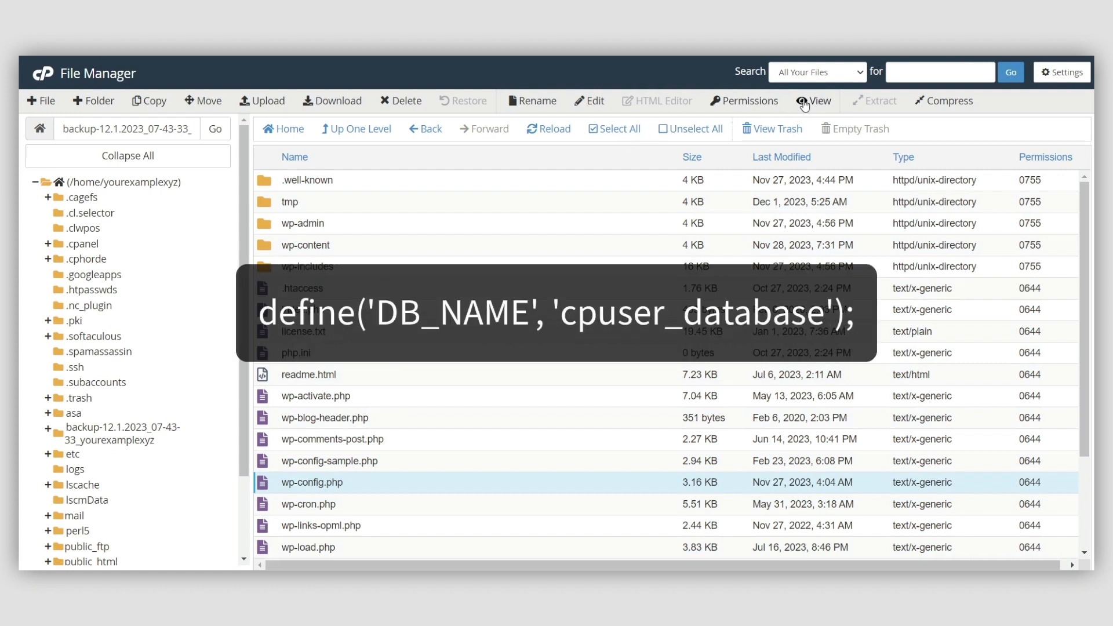
pyautogui.click(803, 103)
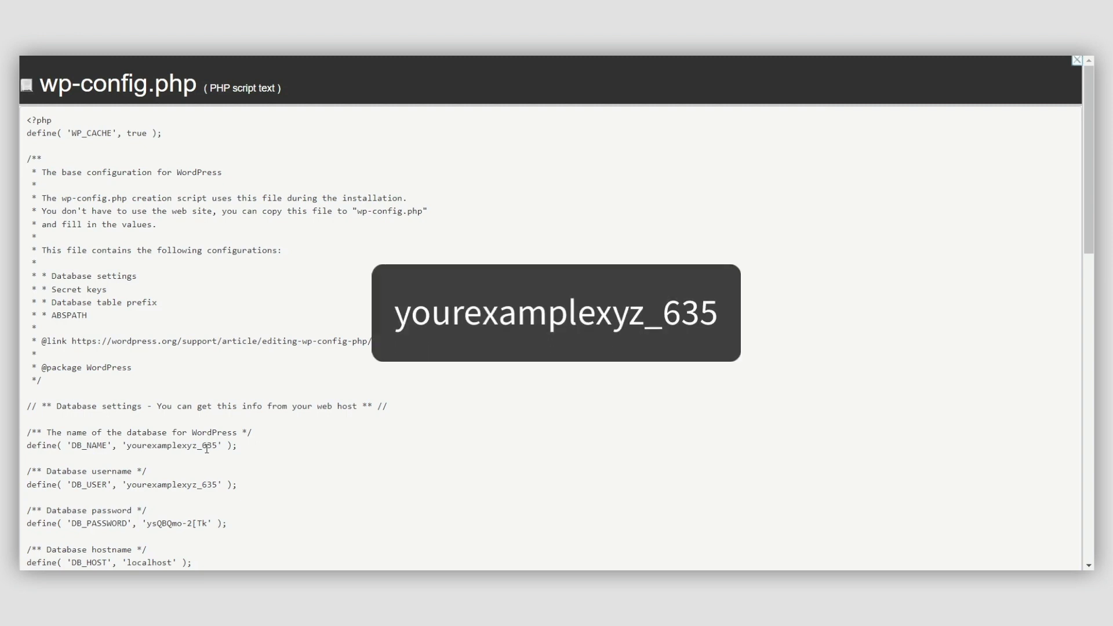
pyautogui.doubleClick(207, 445)
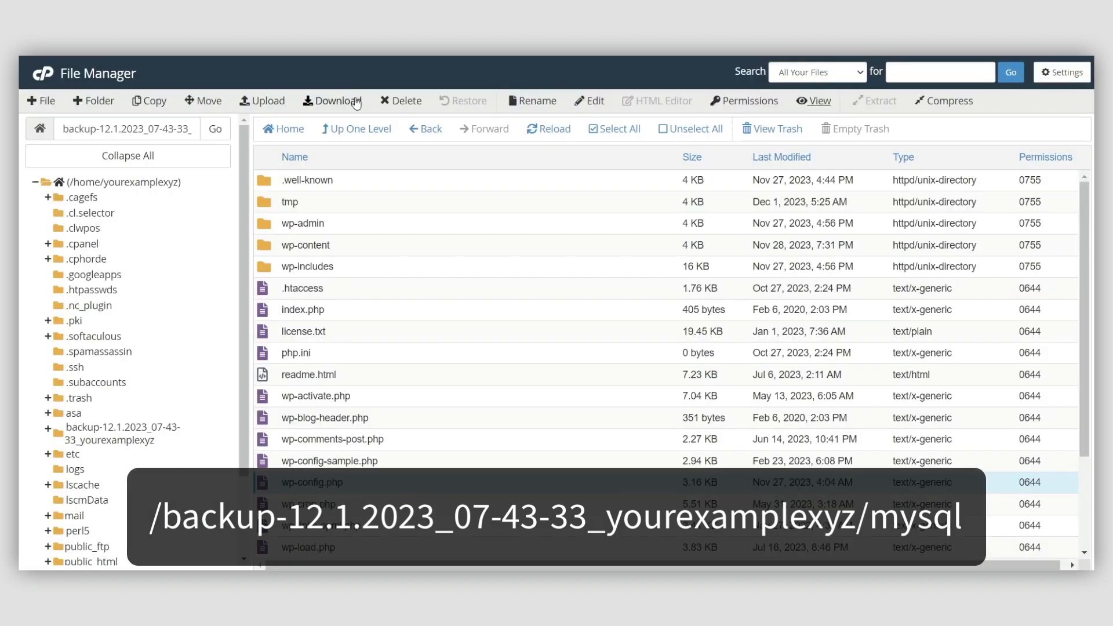
# Go to the extracted backup's mysql folder and select the yourexamplexyz_635.sql database dump
pyautogui.click(355, 128)
pyautogui.scroll(-1, 301, 518)
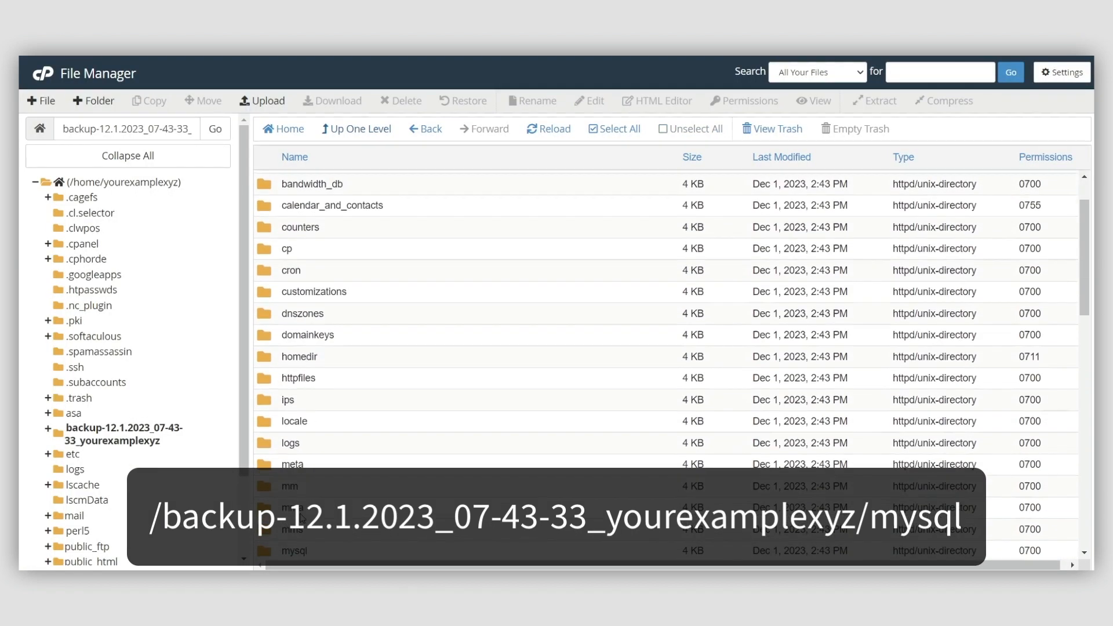
pyautogui.scroll(-1, 301, 518)
pyautogui.doubleClick(264, 487)
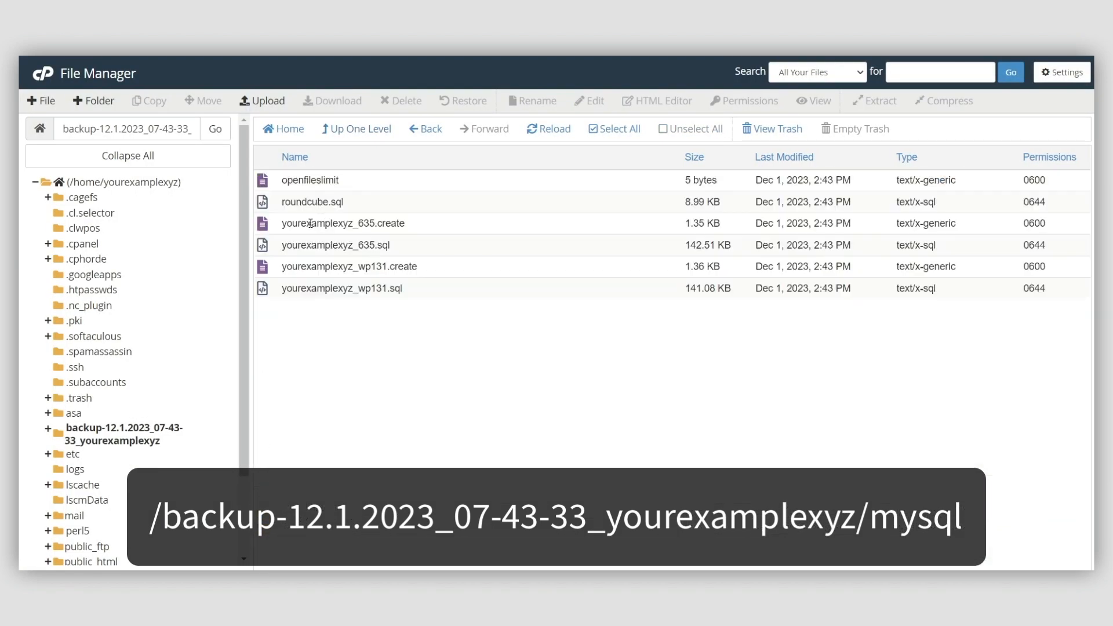
pyautogui.click(306, 240)
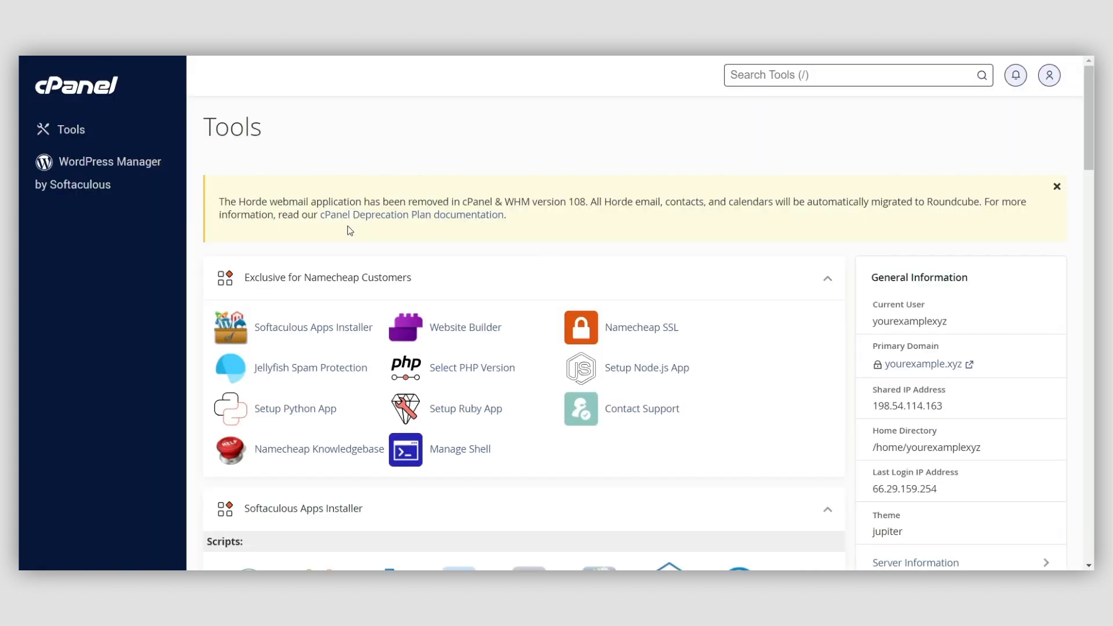
# Create a new database with the name suffix wp131 in the MySQL Database Wizard
pyautogui.scroll(-10, 574, 477)
pyautogui.scroll(-3, 573, 477)
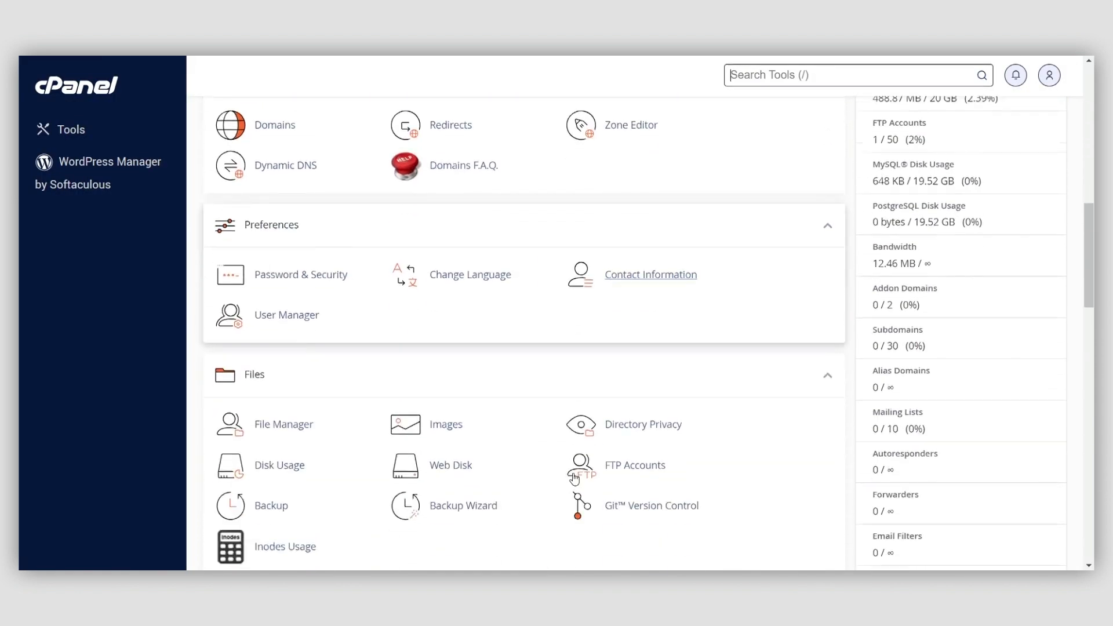
pyautogui.scroll(-9, 573, 477)
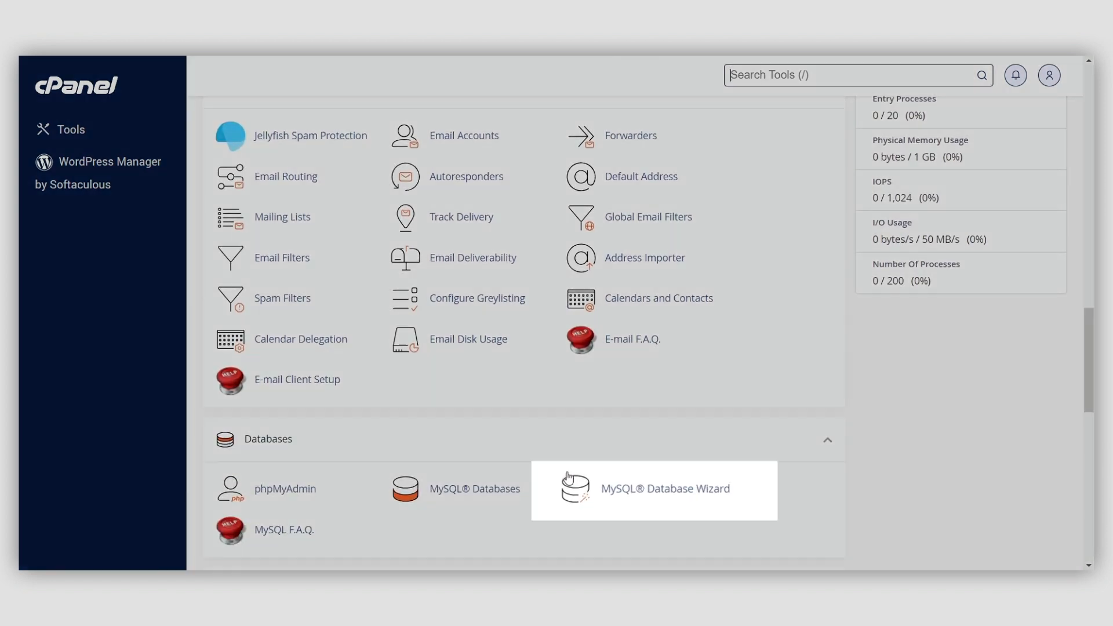
pyautogui.click(658, 493)
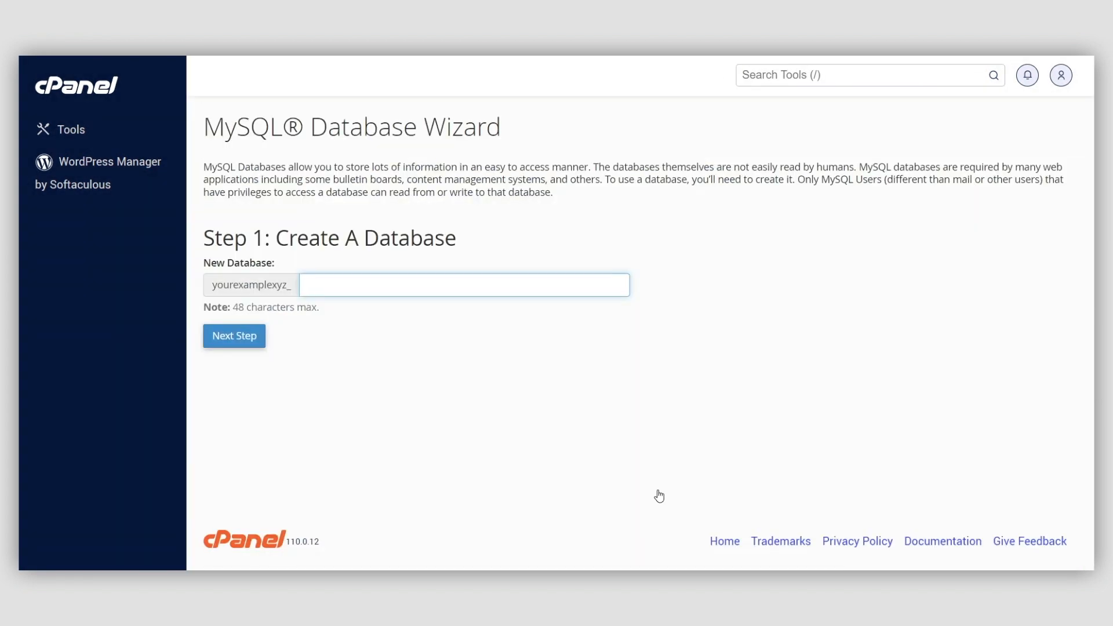
pyautogui.write('wp131')
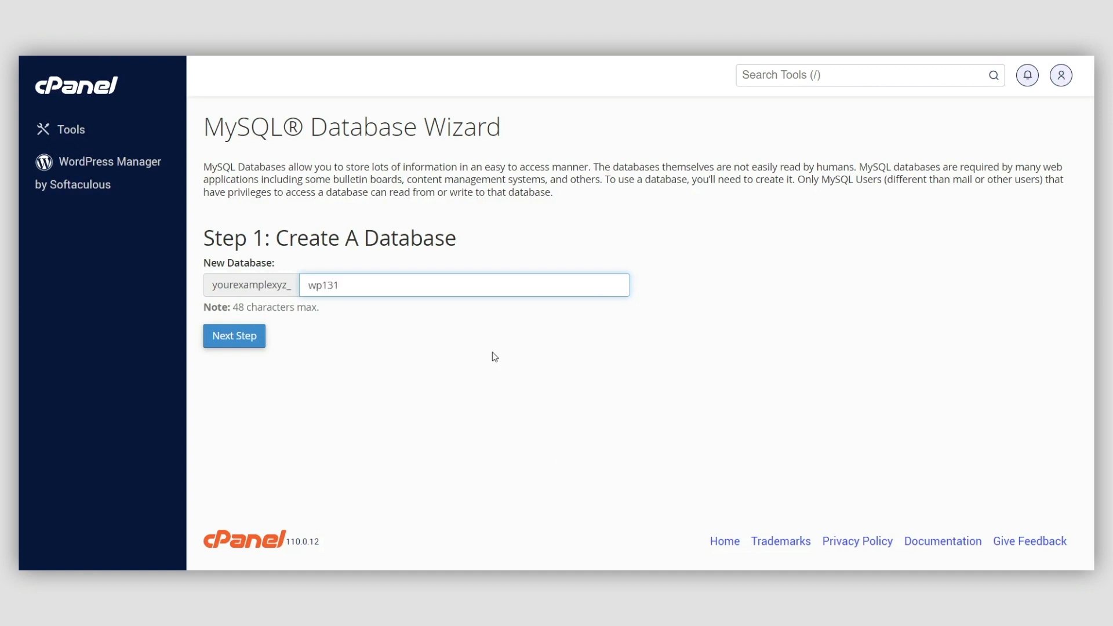
pyautogui.click(228, 342)
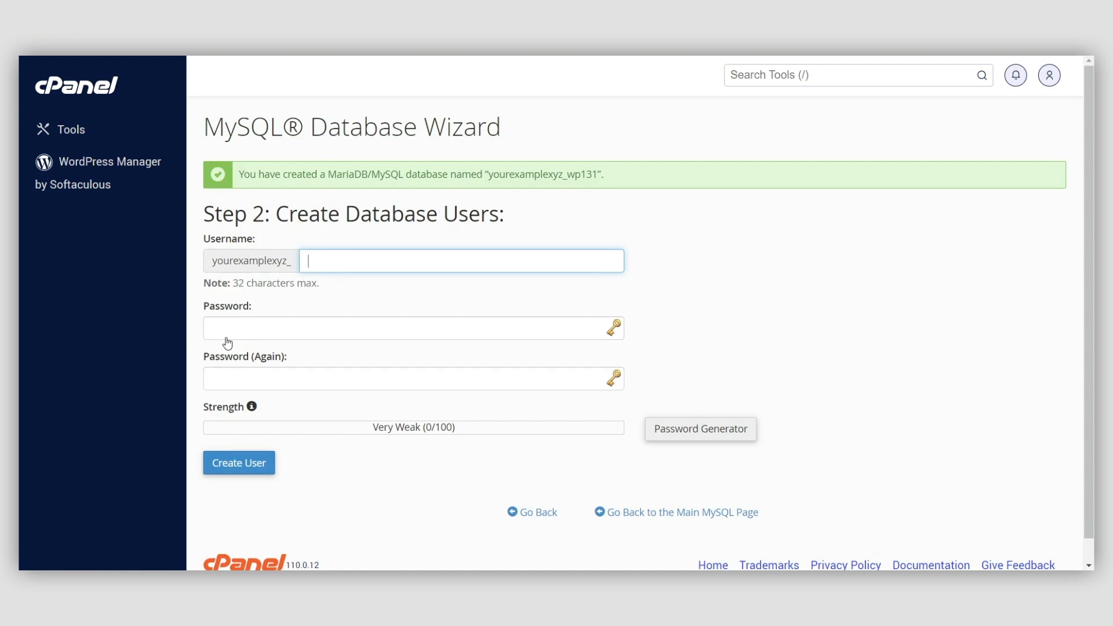
# Create the database user wp131 with a generated password, copying the password before using it
pyautogui.write('wp131')
pyautogui.click(696, 439)
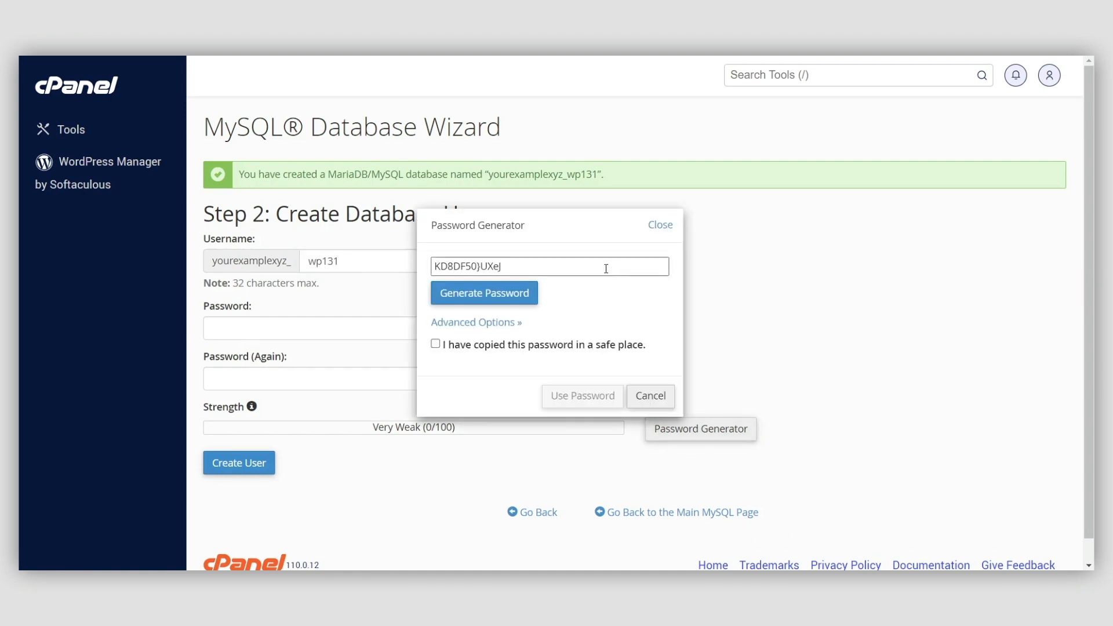
pyautogui.tripleClick(604, 269)
pyautogui.hotkey('ctrl', 'c')
pyautogui.click(579, 345)
pyautogui.click(578, 399)
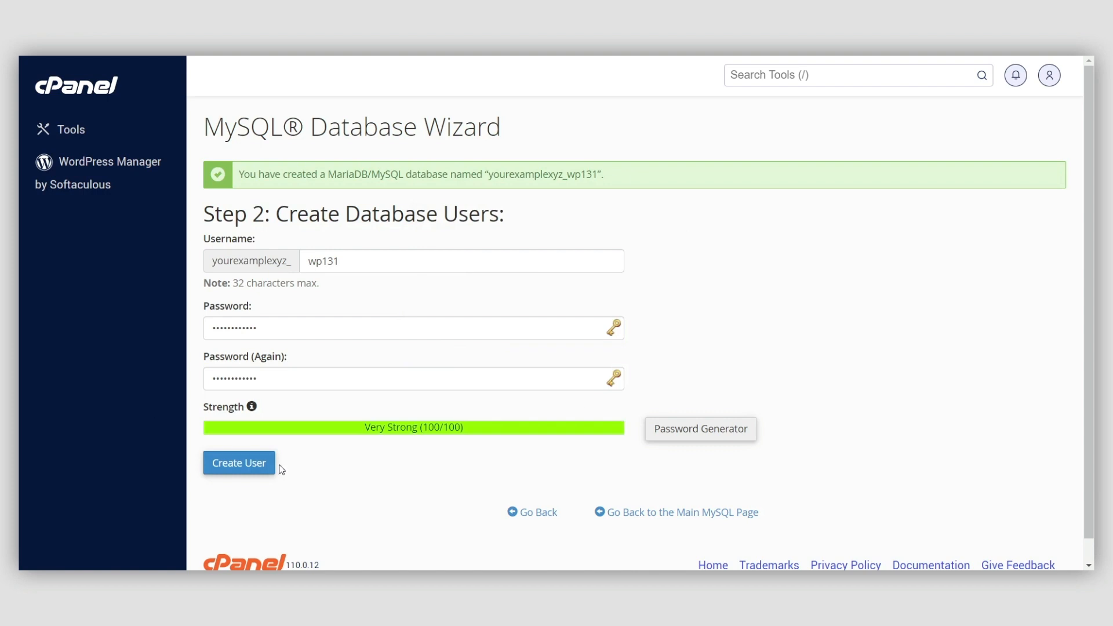
pyautogui.click(248, 471)
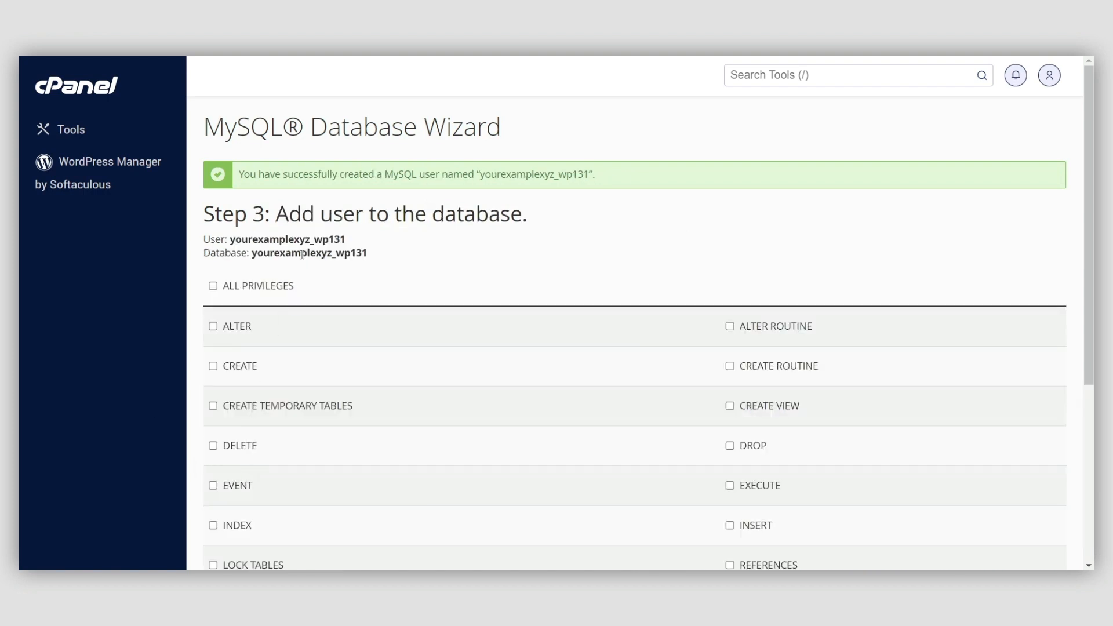
# Grant the wp131 user all privileges on the new wp131 database and apply the changes
pyautogui.click(271, 288)
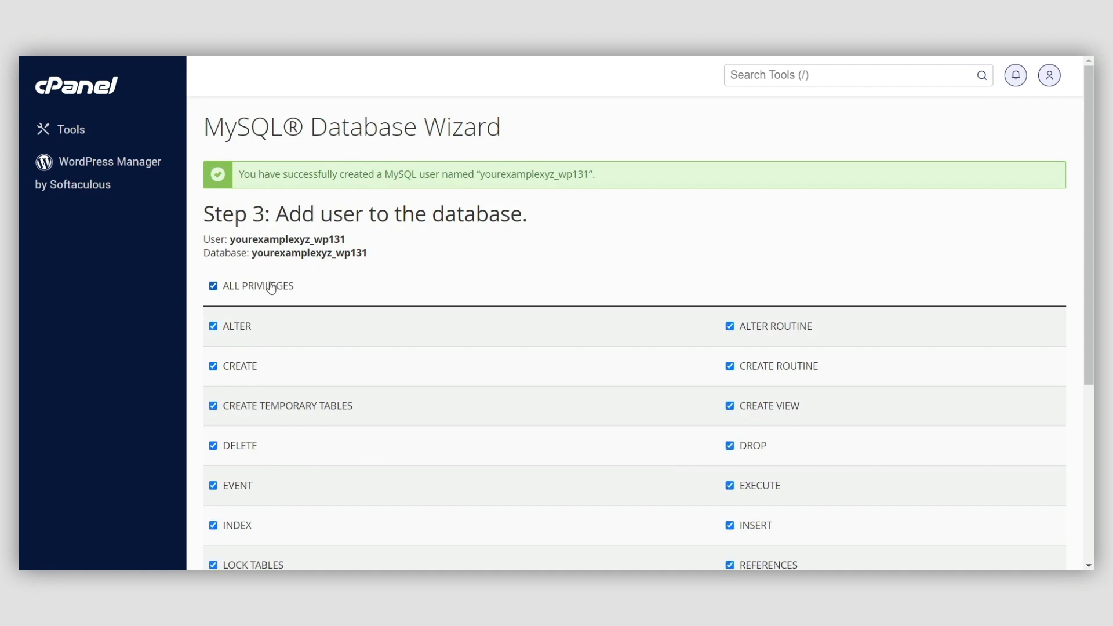
pyautogui.scroll(-4, 293, 318)
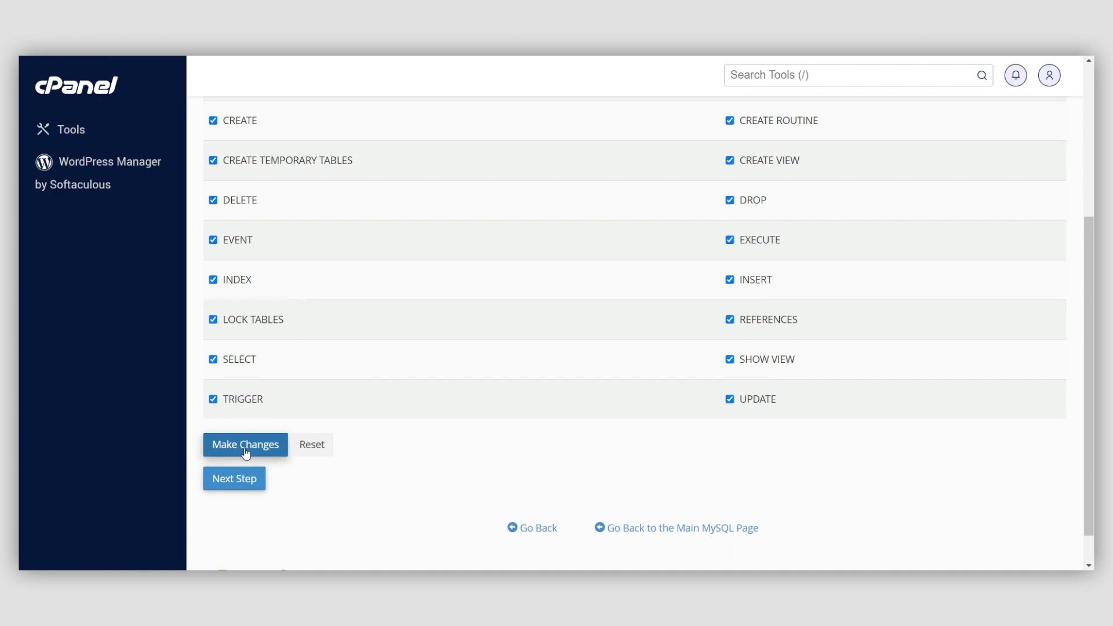
pyautogui.click(246, 447)
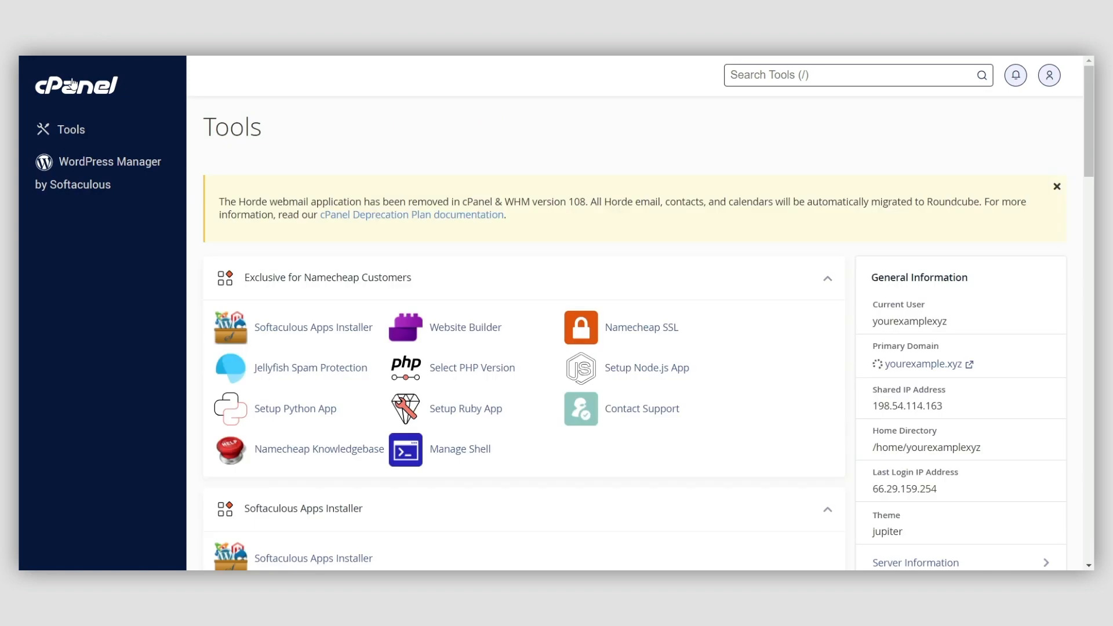
# Open the yourexamplexyz_wp131 database in phpMyAdmin and choose yourexamplexyz_635.sql as the file to import
pyautogui.scroll(-8, 483, 304)
pyautogui.scroll(-12, 483, 305)
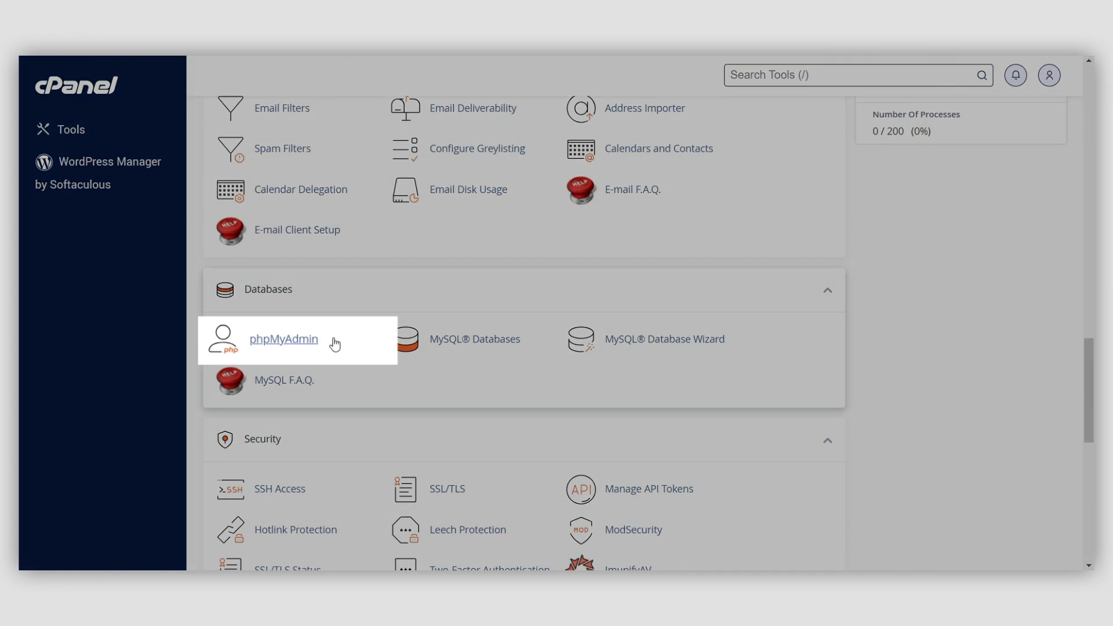
pyautogui.click(333, 339)
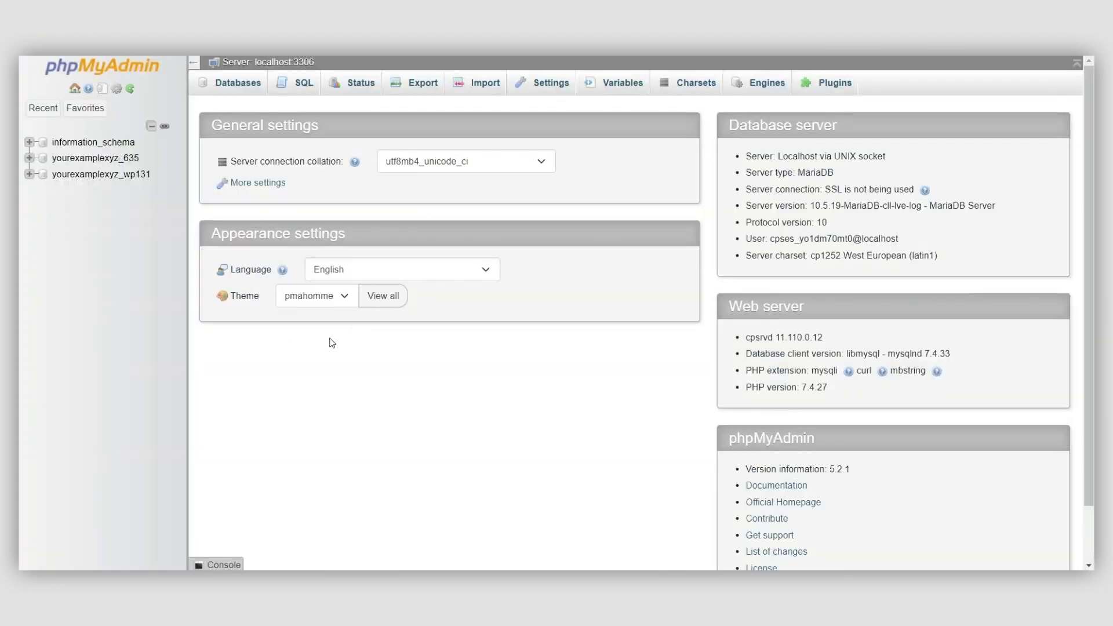
pyautogui.click(139, 175)
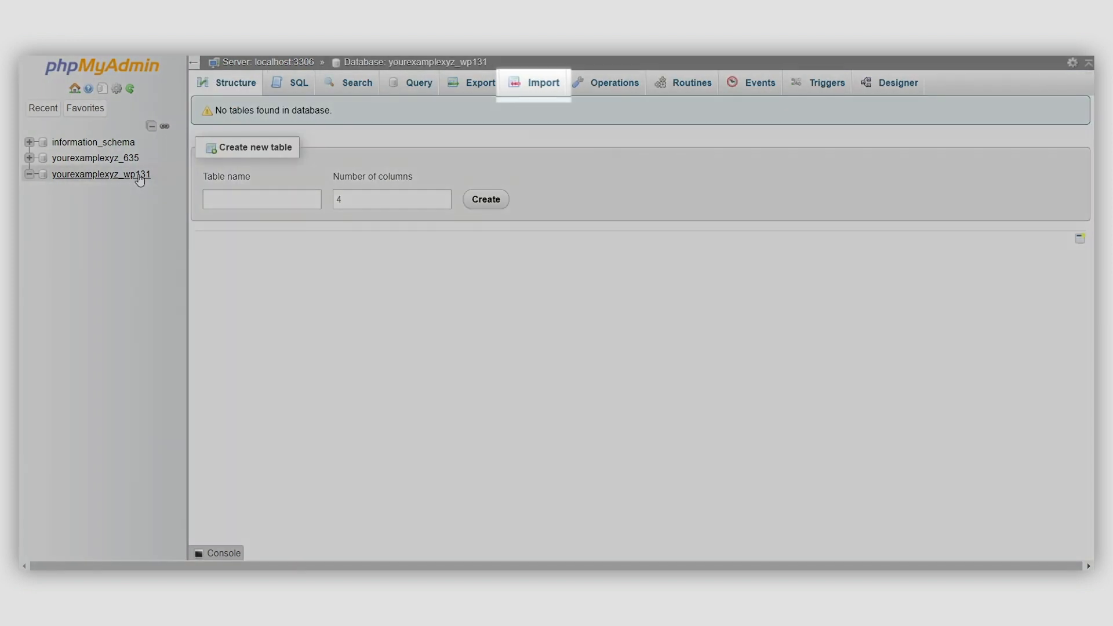
pyautogui.click(549, 90)
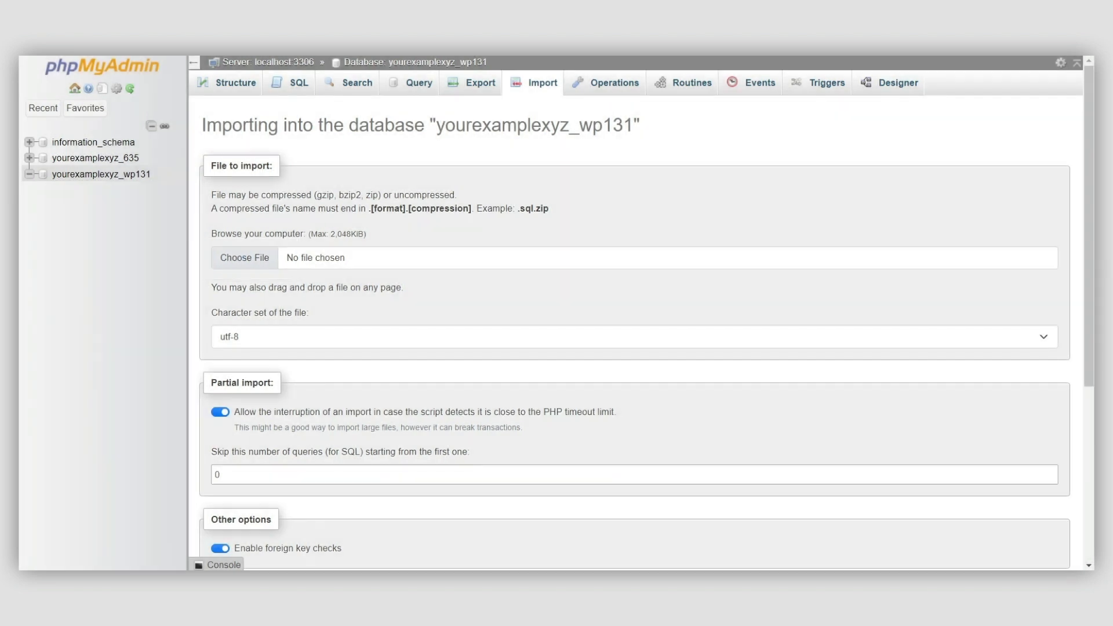
pyautogui.doubleClick(314, 134)
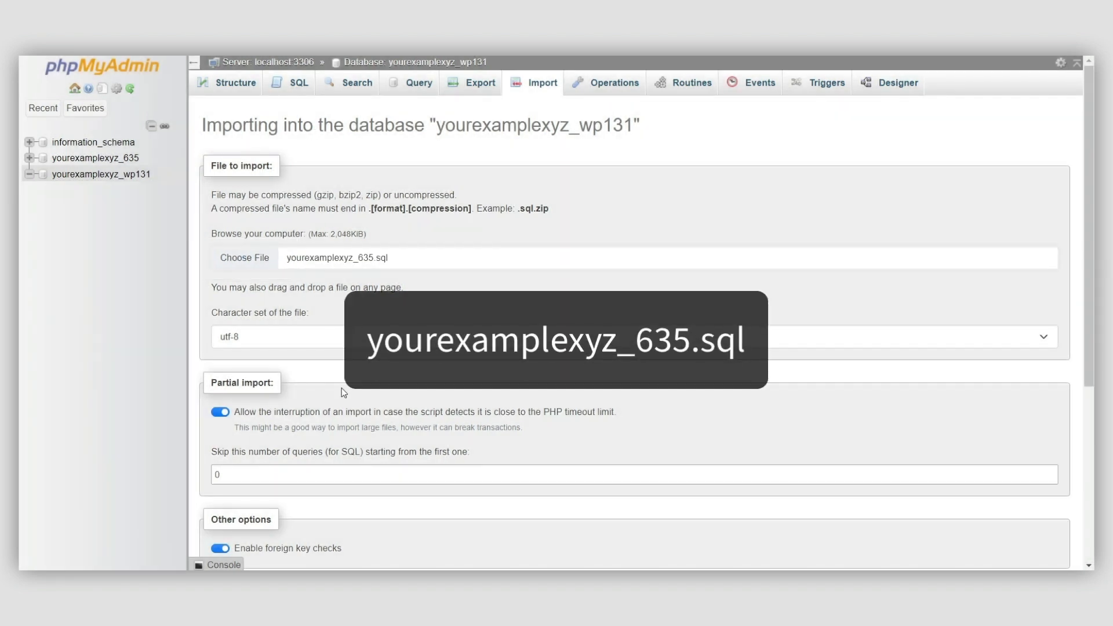
# Run the import of yourexamplexyz_635.sql into the yourexamplexyz_wp131 database with the default SQL format options
pyautogui.scroll(-5, 342, 388)
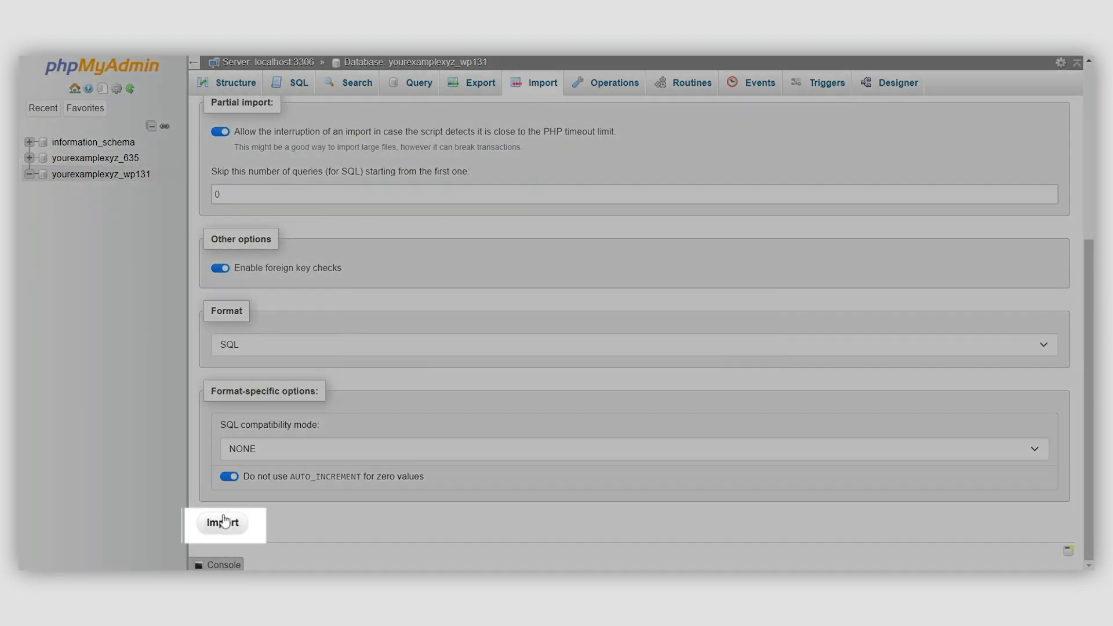
pyautogui.click(227, 526)
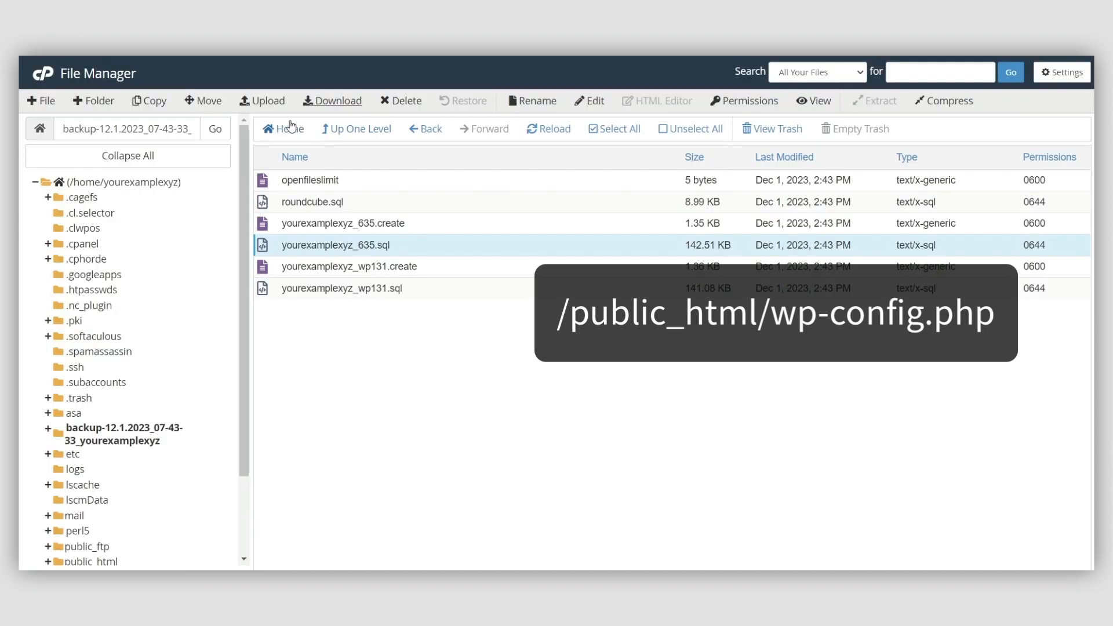
# Switch to the cPanel File Manager and open wp-config.php from the public_html folder for editing
pyautogui.click(273, 129)
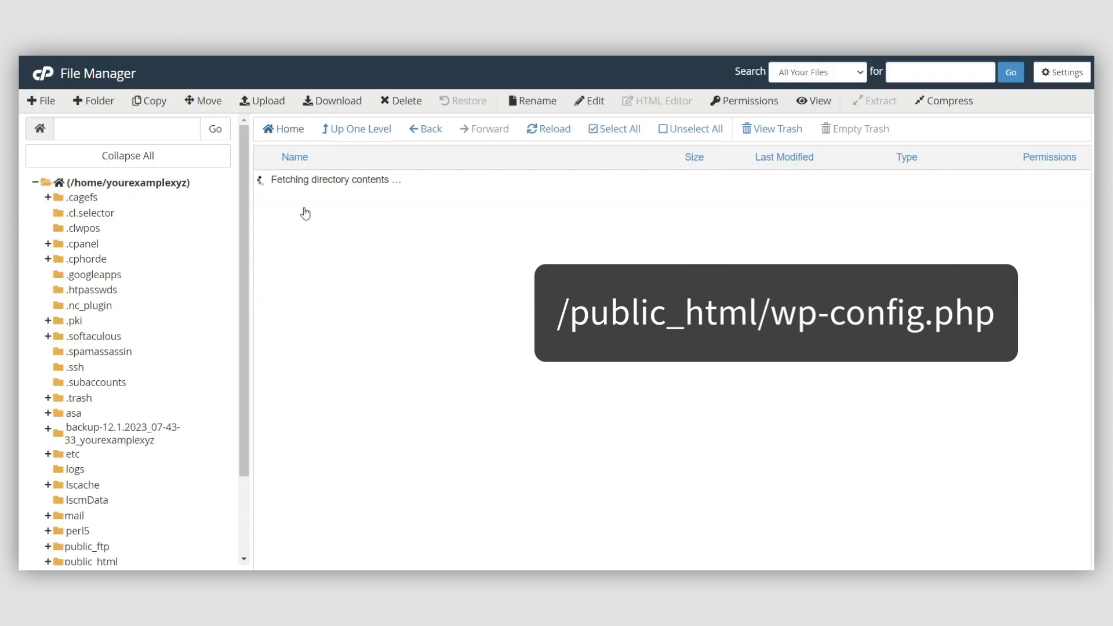
pyautogui.scroll(-3, 371, 415)
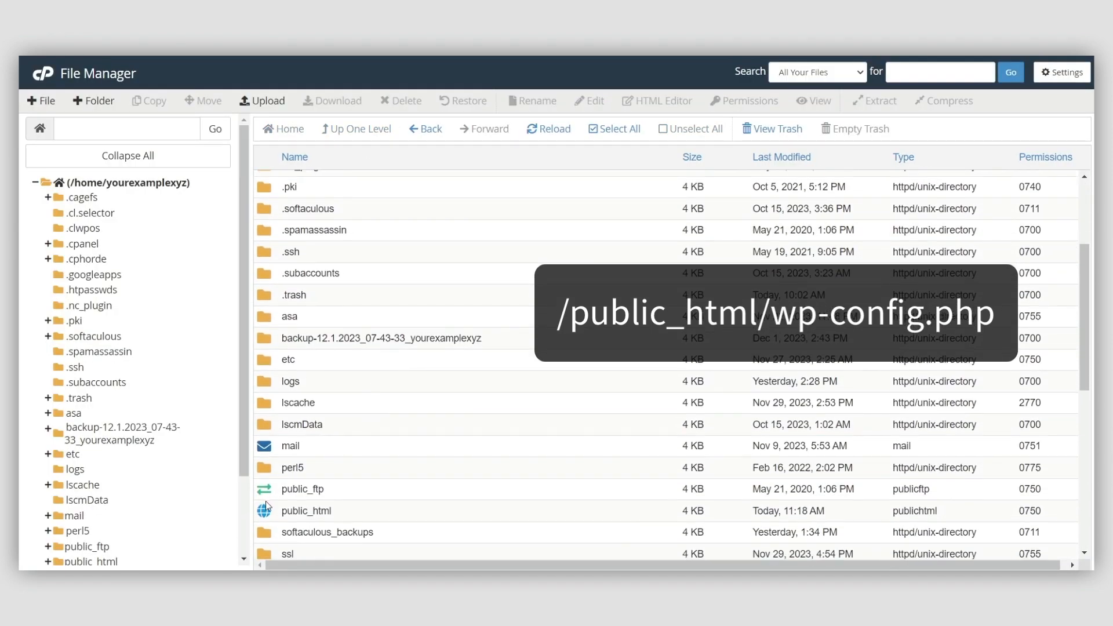
pyautogui.doubleClick(266, 514)
pyautogui.click(267, 525)
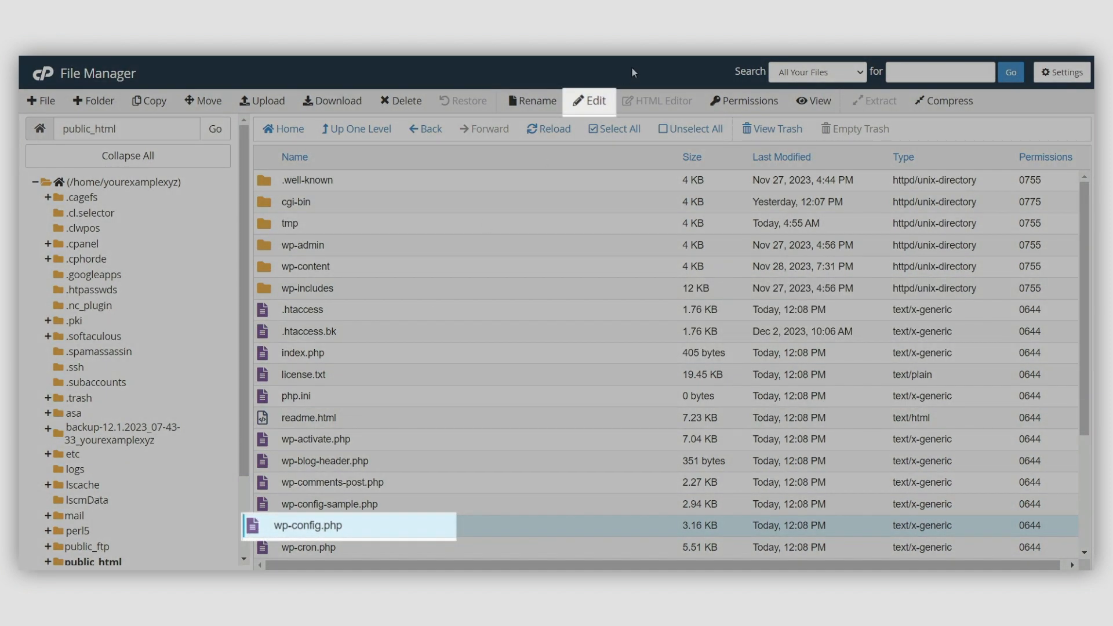
pyautogui.click(590, 101)
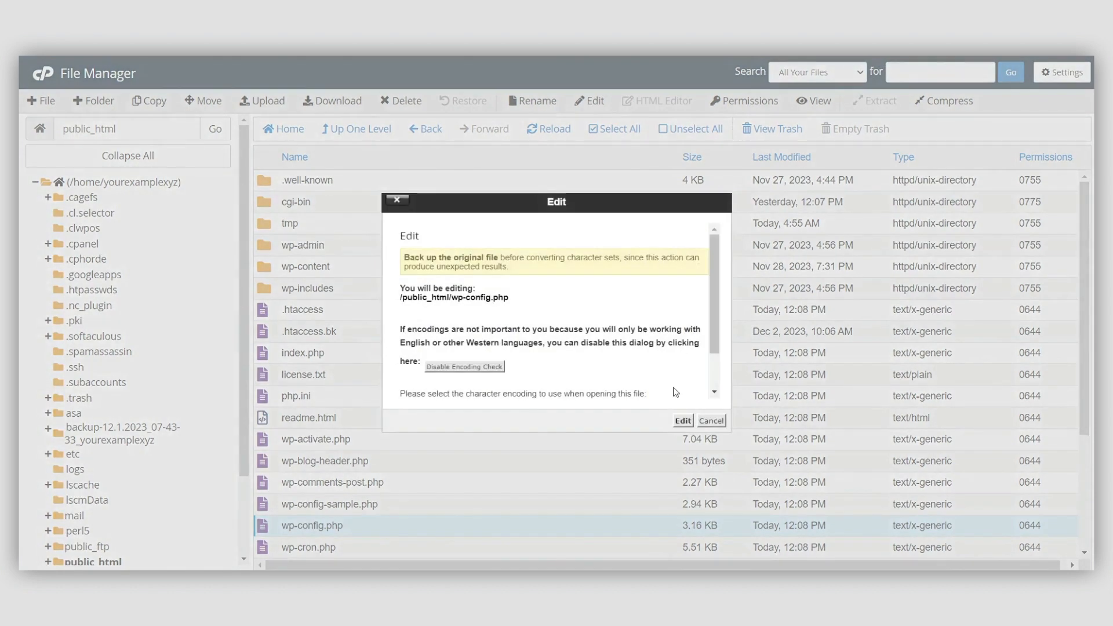
pyautogui.click(683, 420)
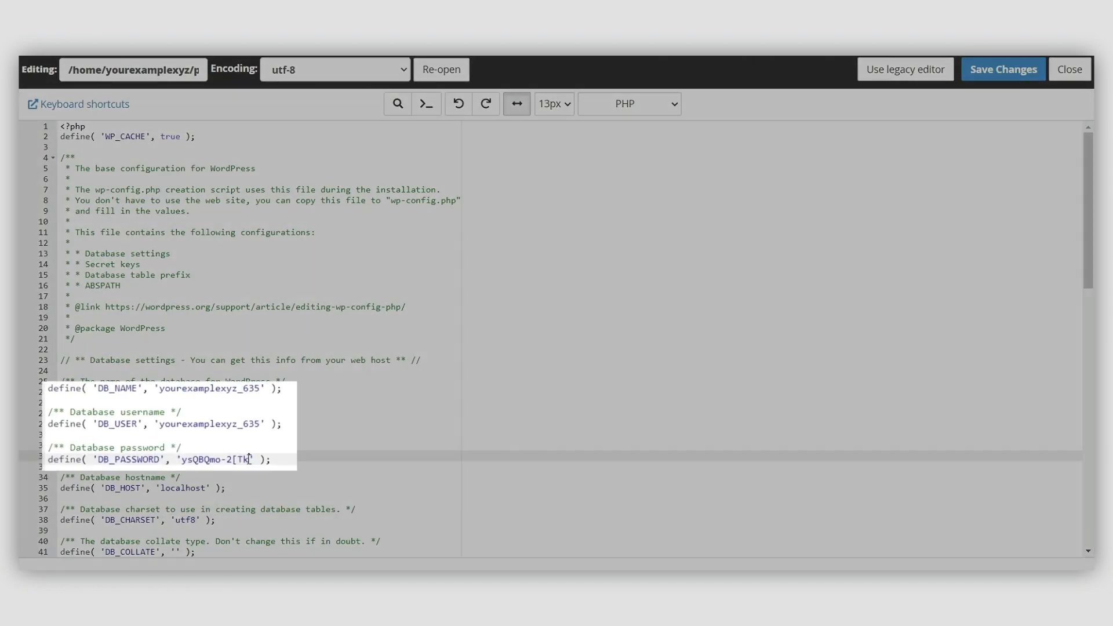
# Replace the DB_PASSWORD value in wp-config.php with the copied password of the new database user
pyautogui.moveTo(250, 459); pyautogui.dragTo(181, 459)
pyautogui.press('BackSpace')
pyautogui.hotkey('ctrl', 'v')
# Set both DB_NAME and DB_USER to yourexamplexyz_wp131 in wp-config.php and save the file
pyautogui.doubleClick(207, 387)
pyautogui.write('yourexamplexyz_wp131')
pyautogui.doubleClick(207, 424)
pyautogui.write('yourexamplexyz_wp131')
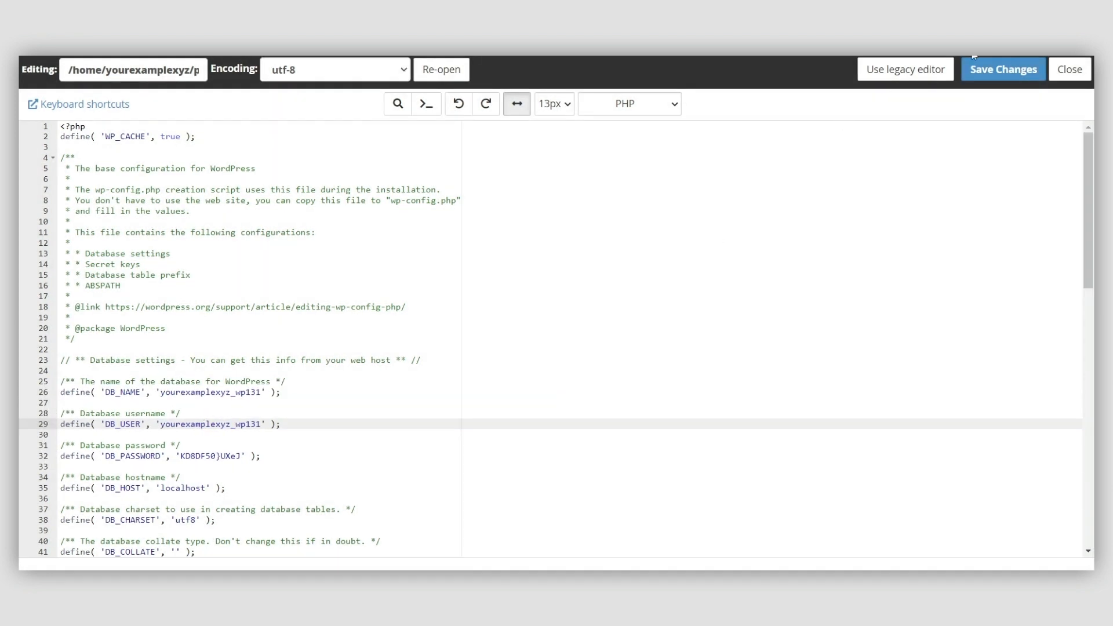
pyautogui.click(987, 66)
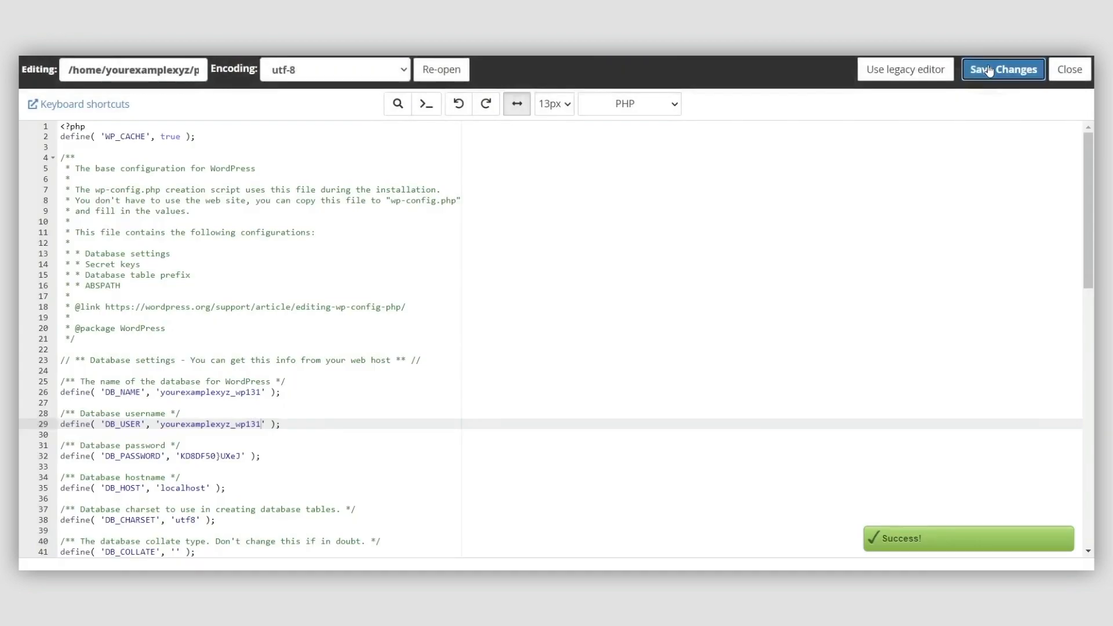